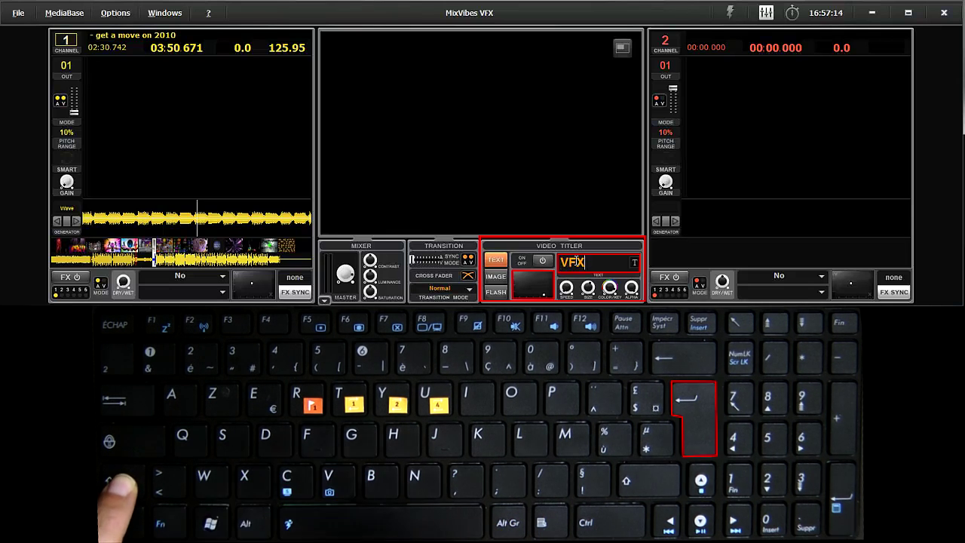
# Step: Open the font list for the VFX title and scroll through it to choose a typeface
pyautogui.click(634, 263)
pyautogui.scroll(2, 701, 315)
pyautogui.moveTo(701, 315); pyautogui.dragTo(702, 293)
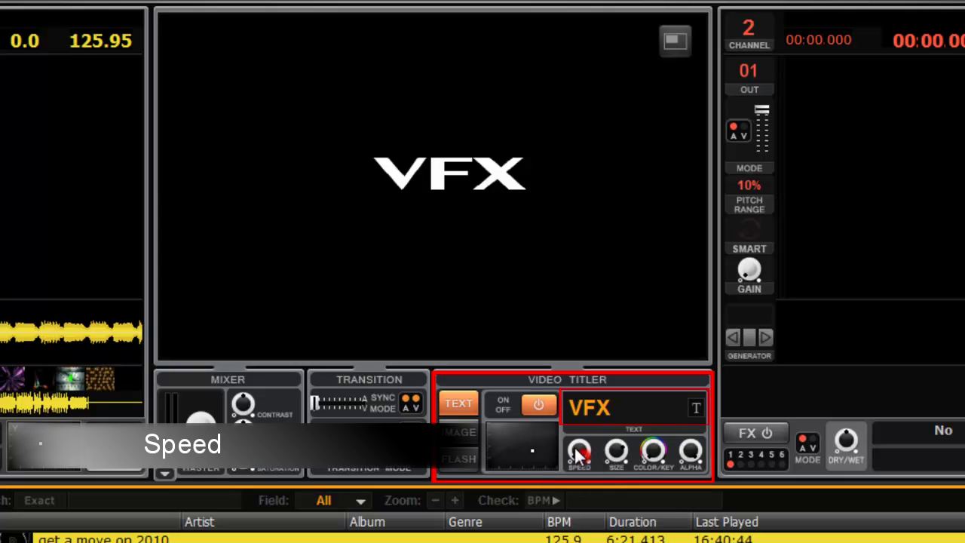
# Step: Raise the Video Titler's SPEED knob so the VFX text scrolls across the output
pyautogui.moveTo(586, 452); pyautogui.dragTo(584, 454)
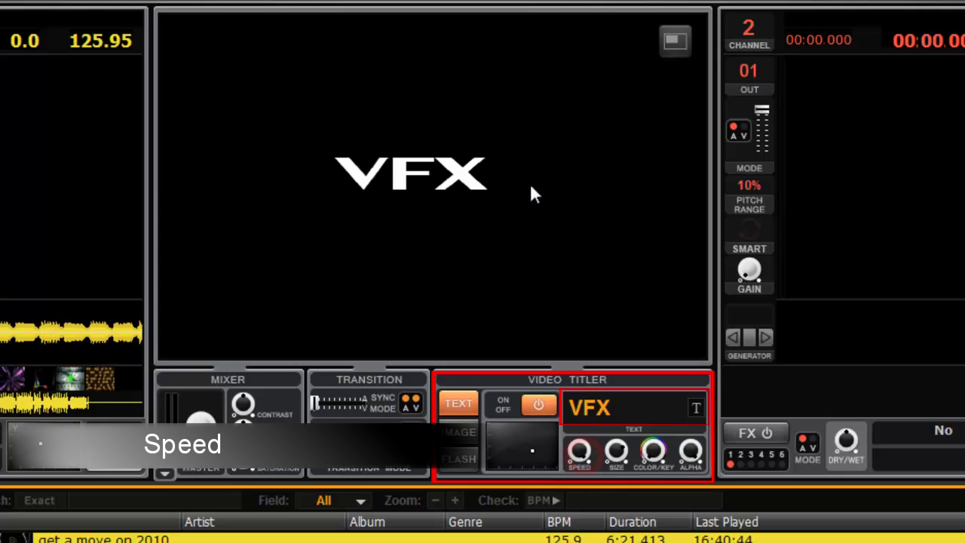